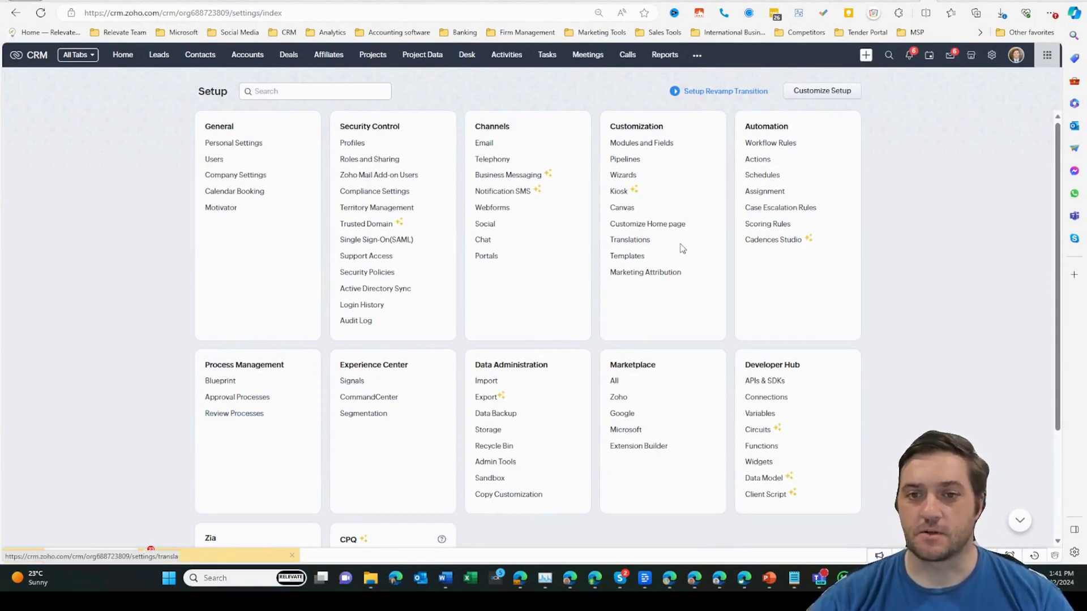
Step: Open Kiosk under Customization in Setup to list the New Closed Won Deal Kiosk and Closed Won Deal kiosks
{"action": "left_click", "coordinate": [617, 197]}
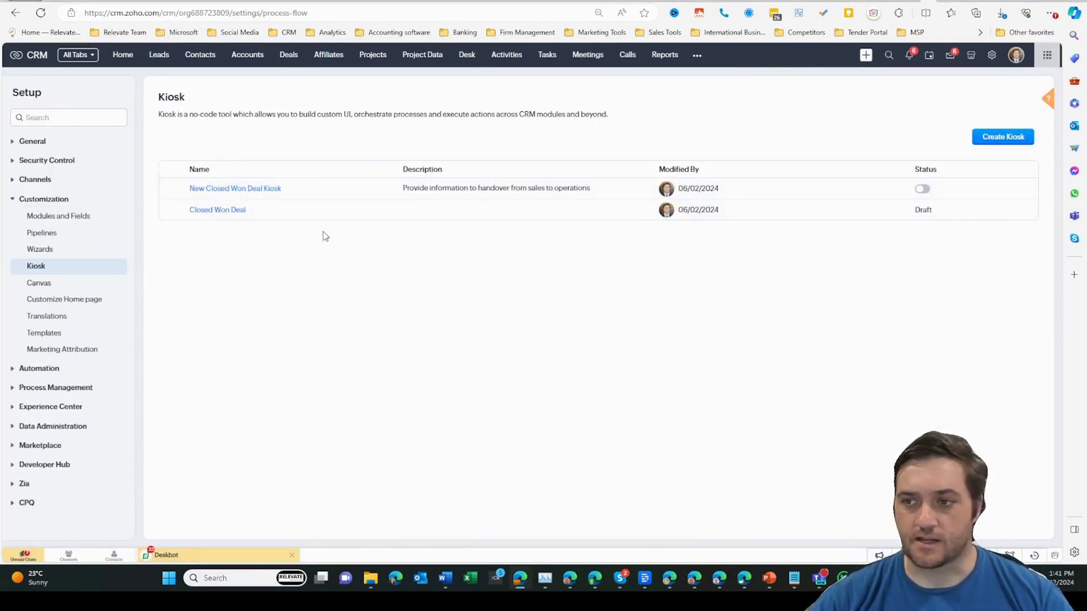
Step: Open the Closed Won Deal kiosk flow, preview step types after the screen, then view Salesforce's Calendly Update flow
{"action": "left_click", "coordinate": [213, 214]}
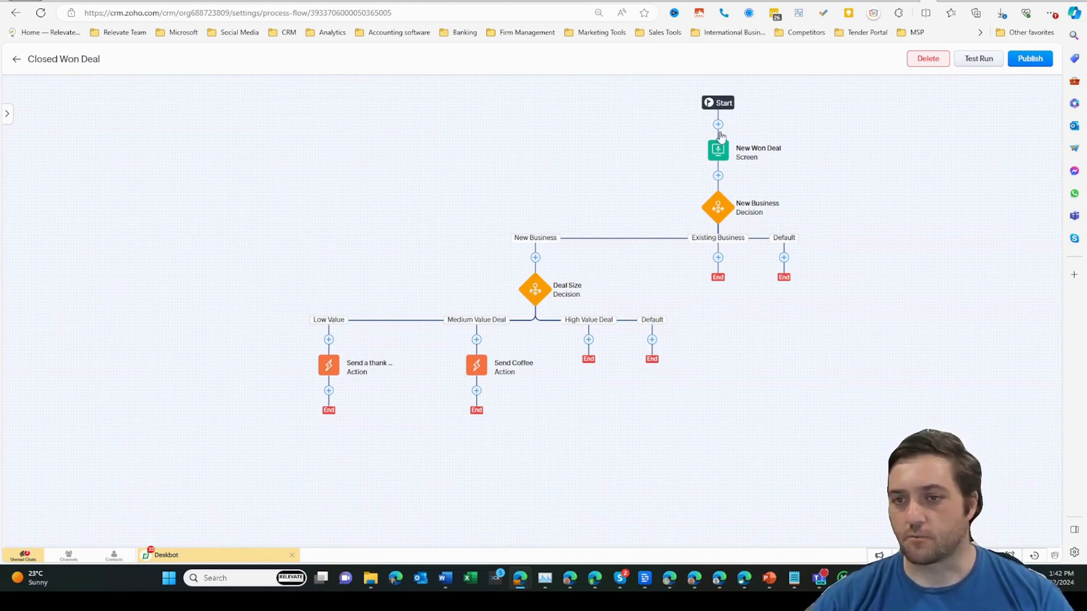
{"action": "left_click", "coordinate": [718, 176]}
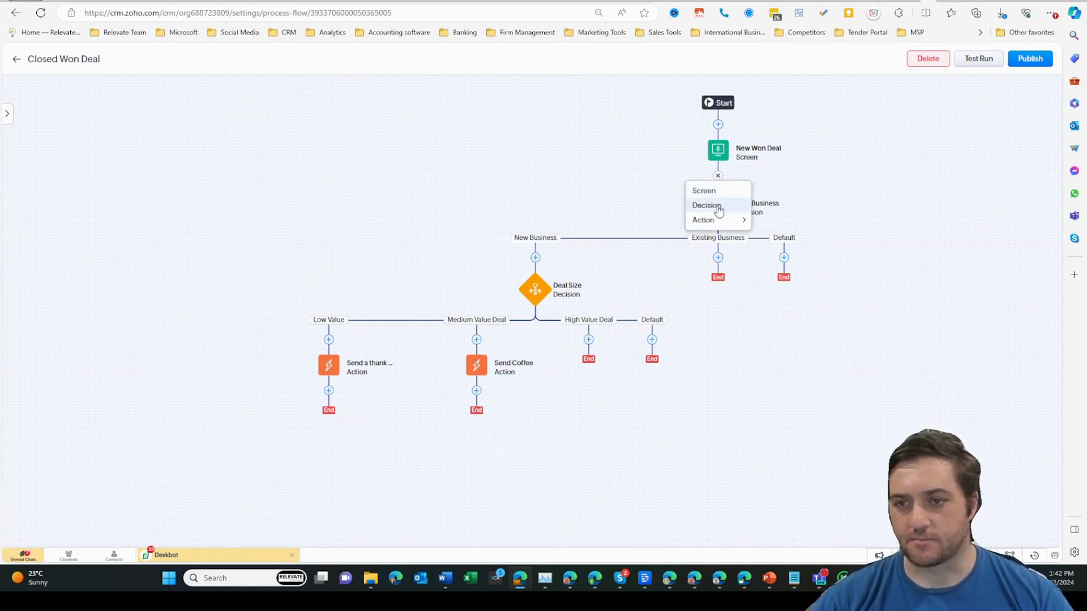
{"action": "left_click", "coordinate": [711, 351]}
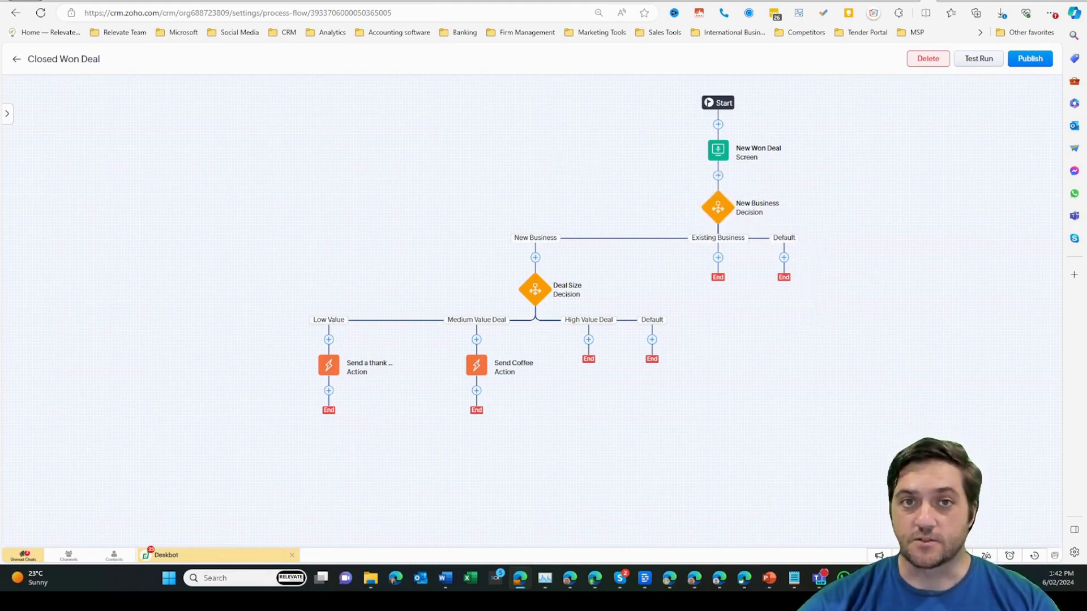
{"action": "left_click", "coordinate": [941, 3]}
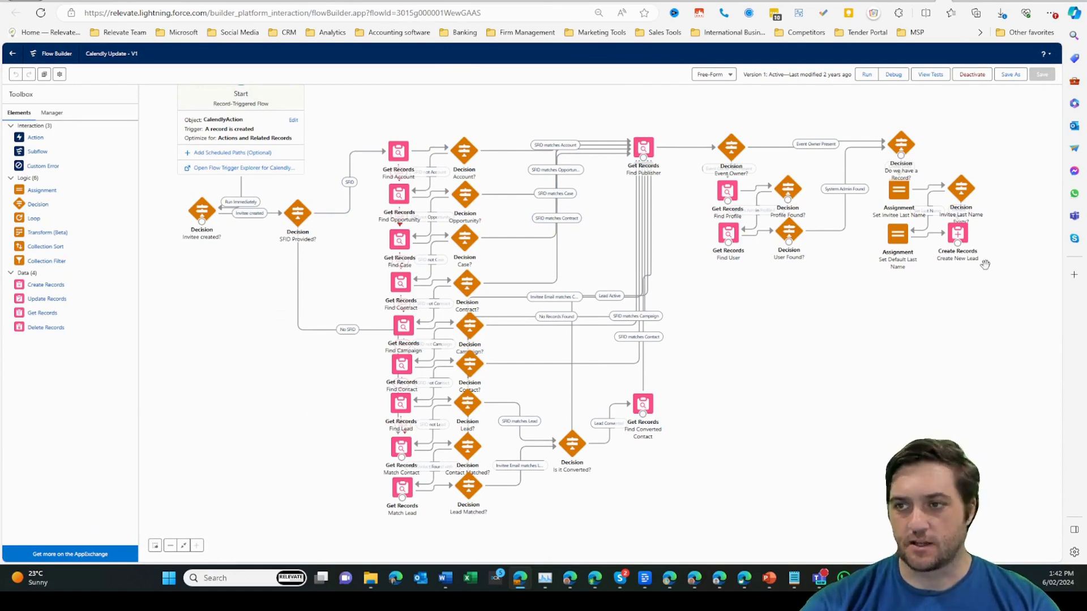
Step: Show the Closed Lost Actions flow, panned down to the New Customer decision, Closed Lost Email and Follow Up actions
{"action": "left_click", "coordinate": [974, 2]}
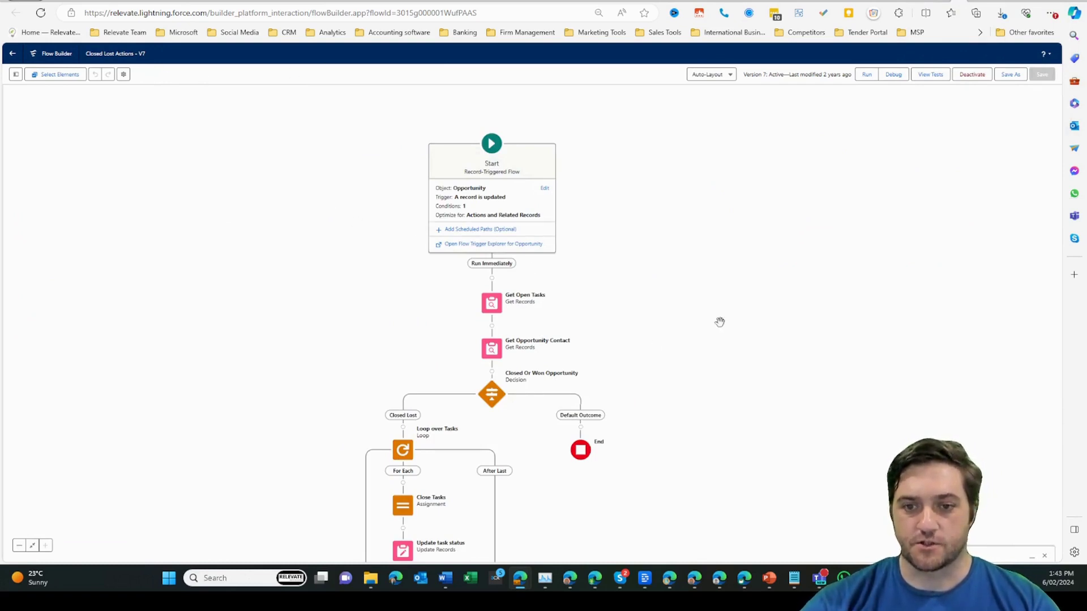
{"action": "left_click_drag", "start_coordinate": [719, 321], "coordinate": [719, 253]}
{"action": "scroll", "coordinate": [653, 282], "scroll_direction": "down", "scroll_amount": 3}
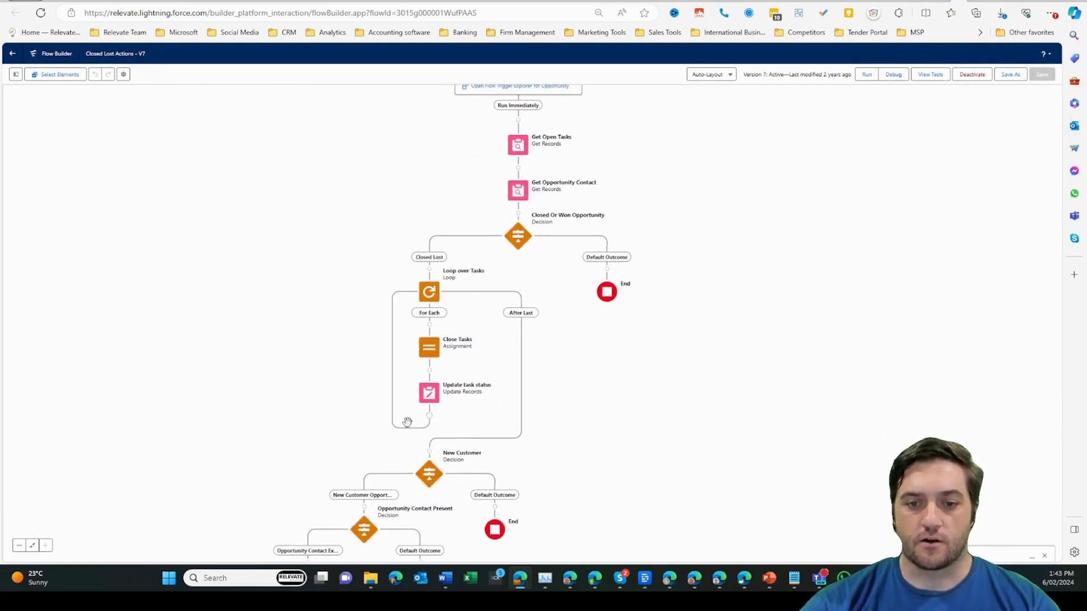
{"action": "left_click_drag", "start_coordinate": [668, 432], "coordinate": [694, 222]}
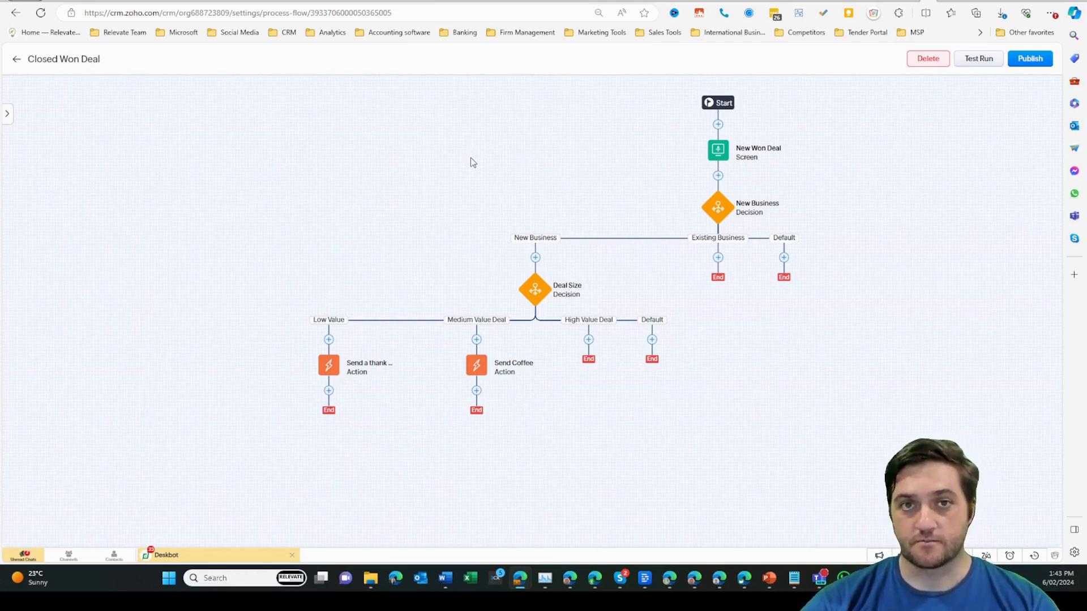
Step: Expand the Current Record panel showing the Deals module with no Get Records configured
{"action": "left_click", "coordinate": [7, 113]}
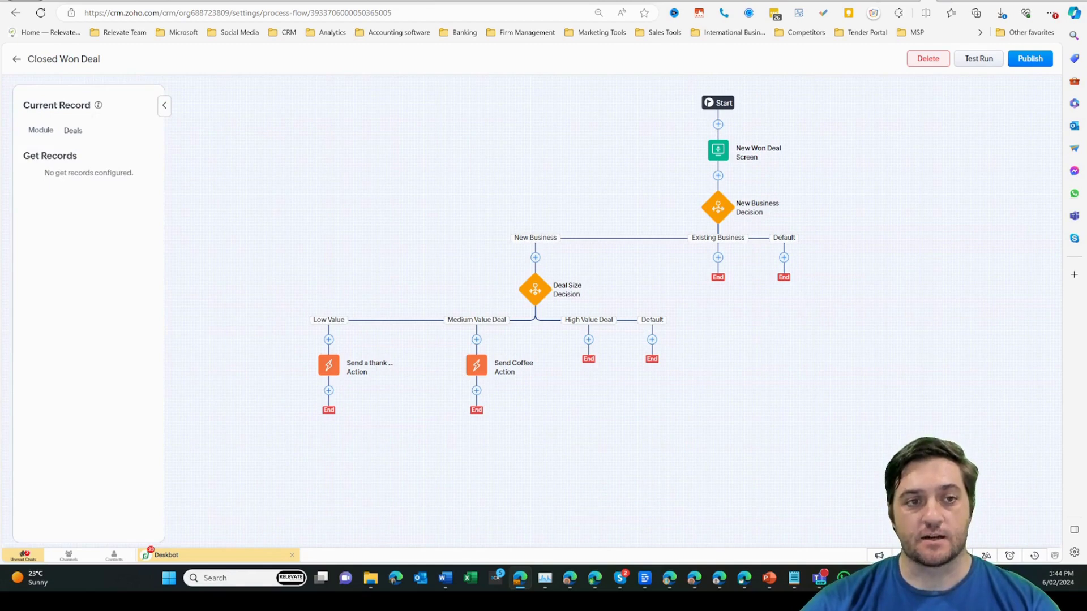
{"action": "mouse_move", "coordinate": [80, 135]}
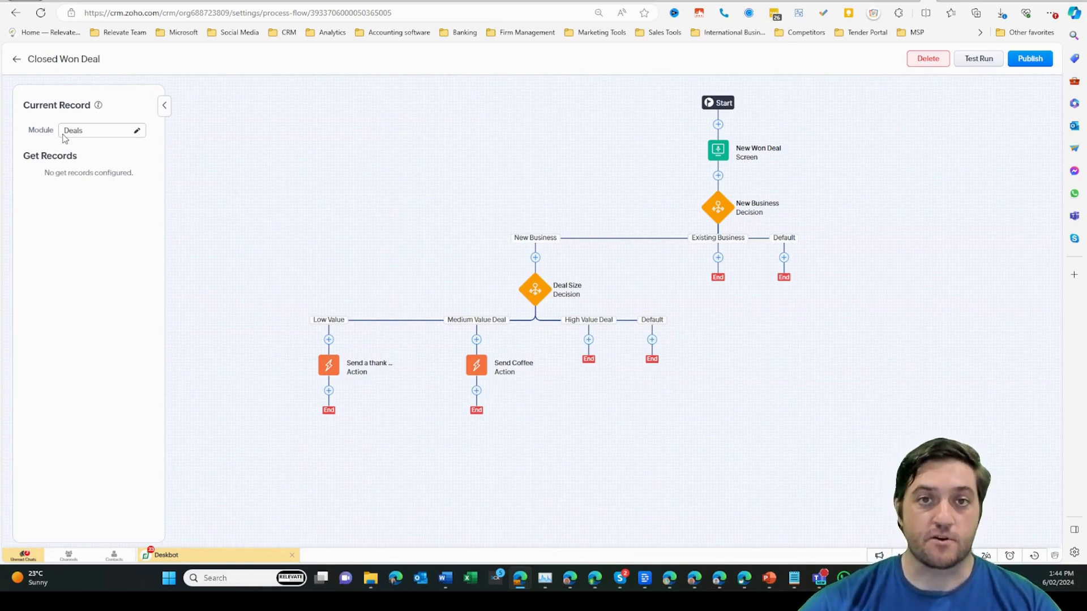
{"action": "left_click", "coordinate": [709, 154]}
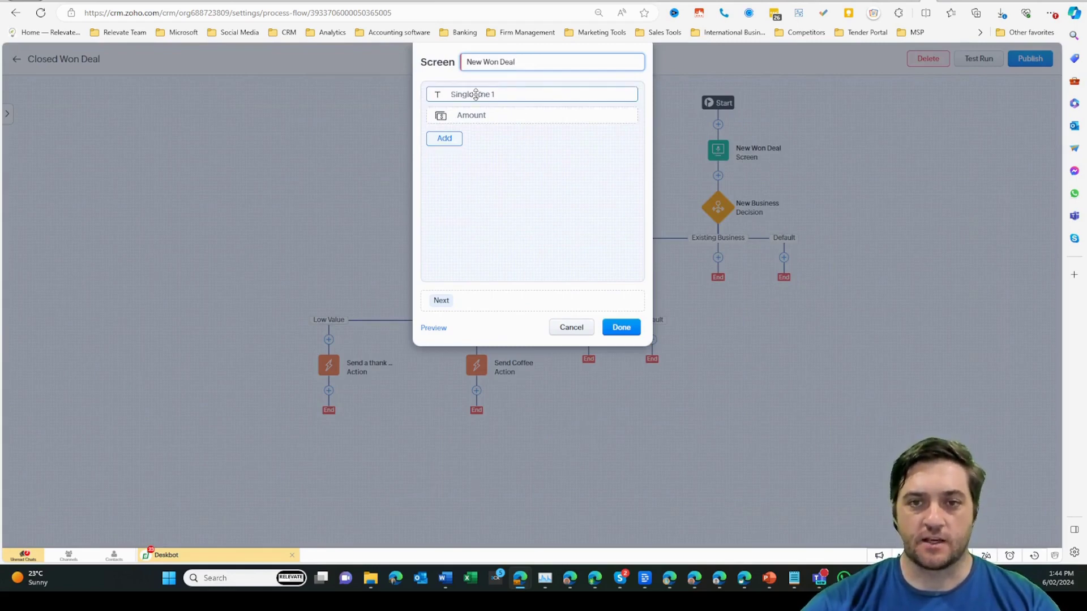
{"action": "left_click", "coordinate": [533, 94]}
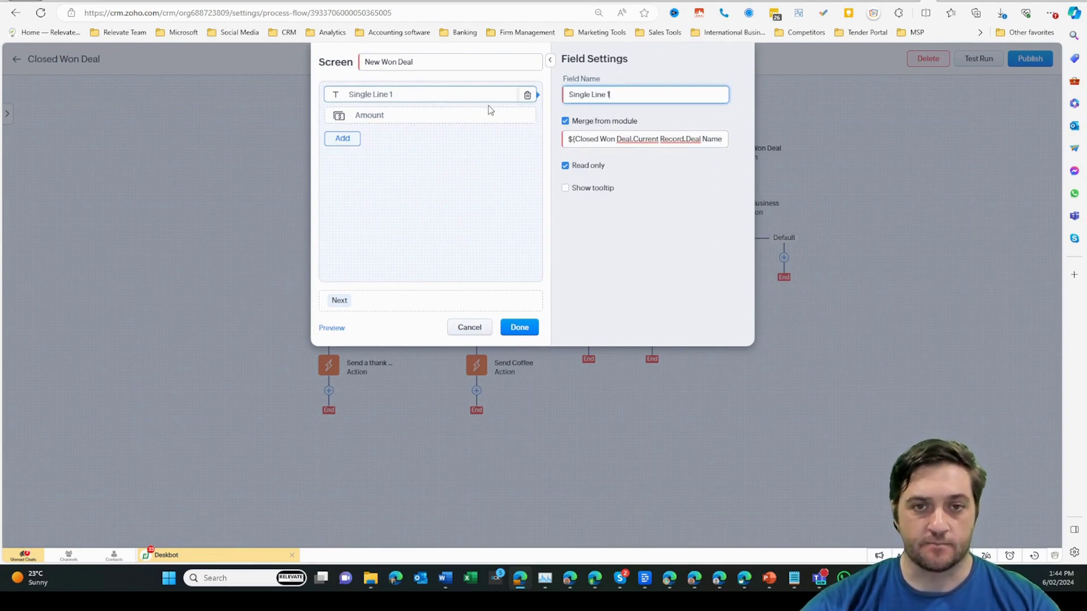
{"action": "left_click", "coordinate": [410, 117]}
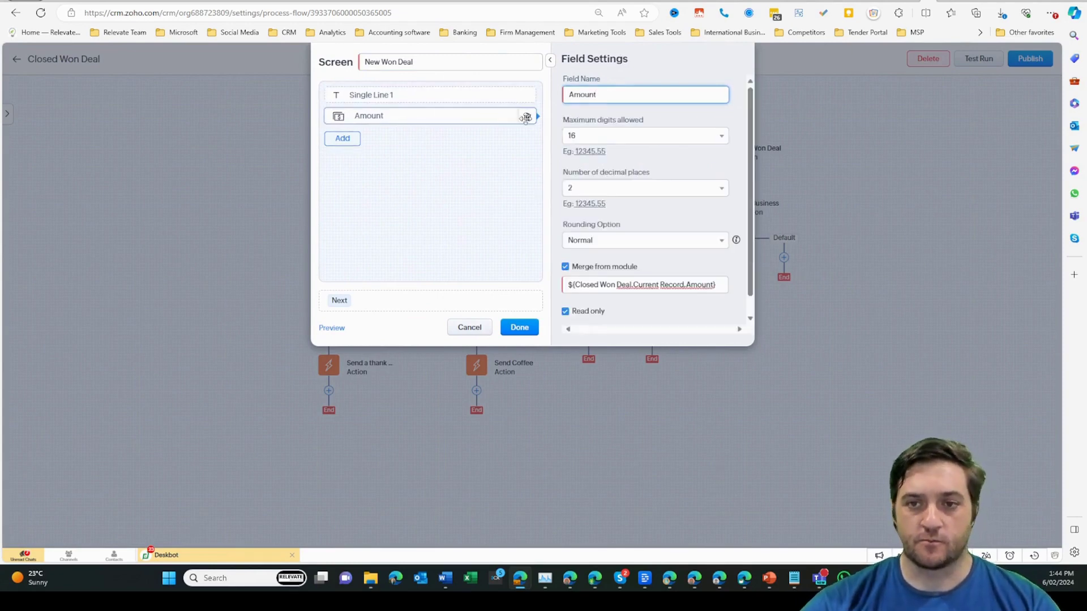
{"action": "scroll", "coordinate": [595, 237], "scroll_direction": "down", "scroll_amount": 1}
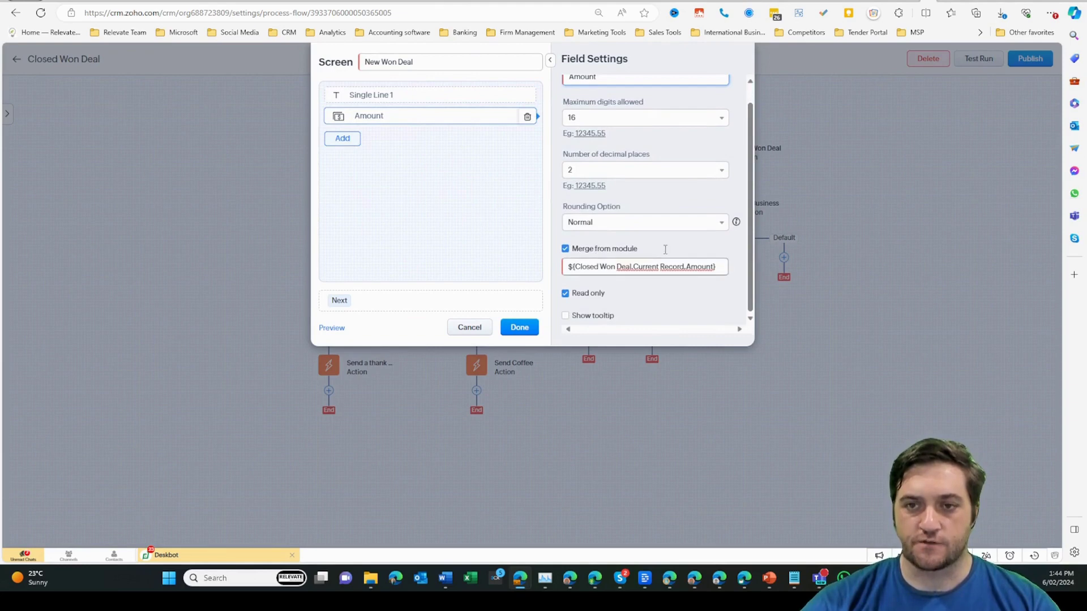
{"action": "scroll", "coordinate": [600, 99], "scroll_direction": "up", "scroll_amount": 1}
{"action": "scroll", "coordinate": [639, 159], "scroll_direction": "down", "scroll_amount": 1}
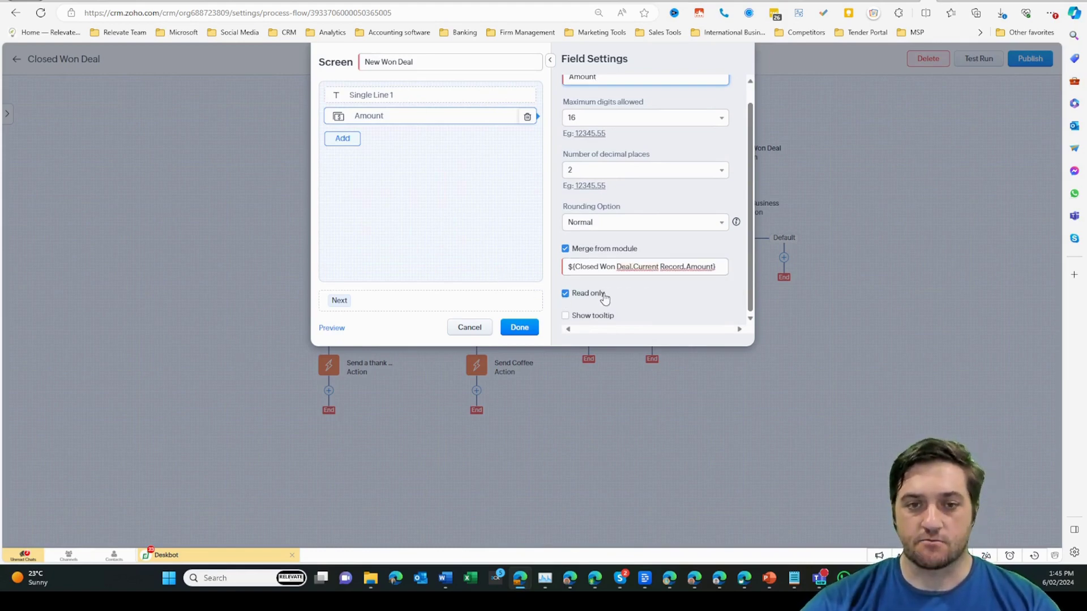
{"action": "left_click", "coordinate": [342, 138]}
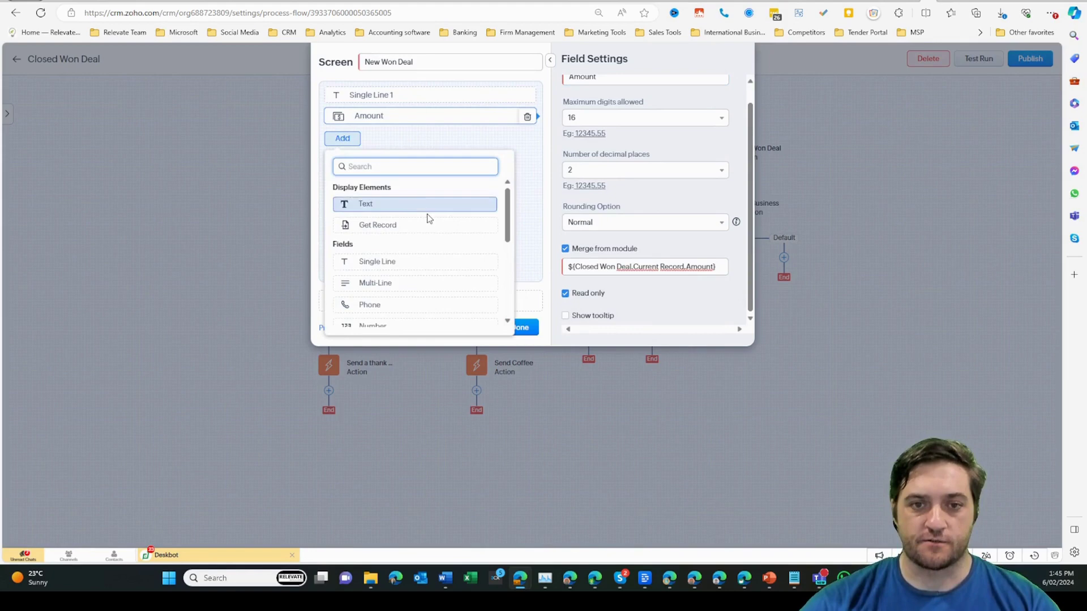
{"action": "scroll", "coordinate": [430, 219], "scroll_direction": "down", "scroll_amount": 1}
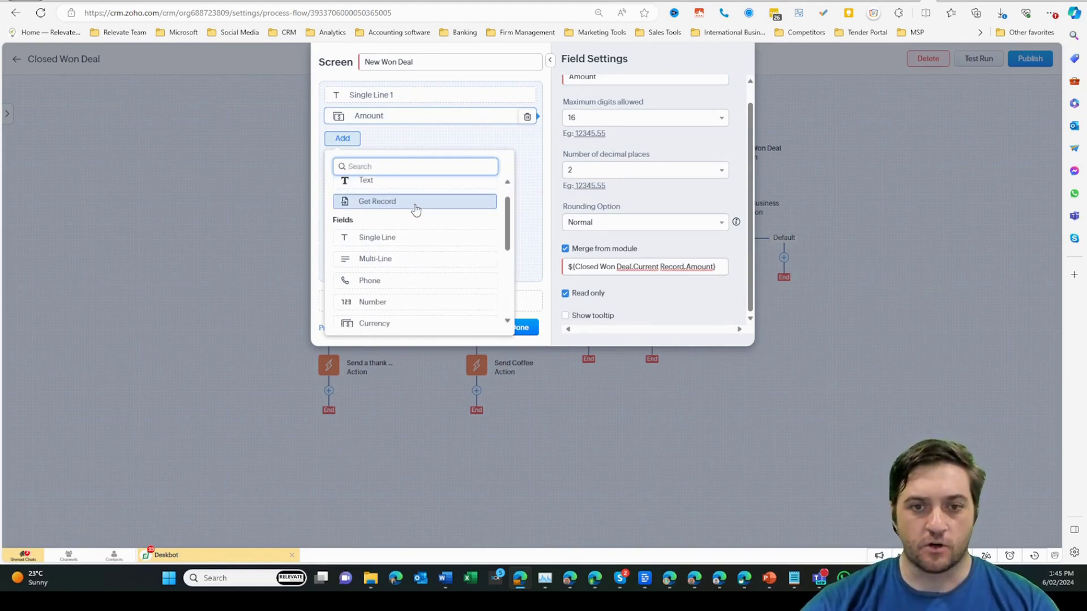
{"action": "scroll", "coordinate": [416, 210], "scroll_direction": "down", "scroll_amount": 2}
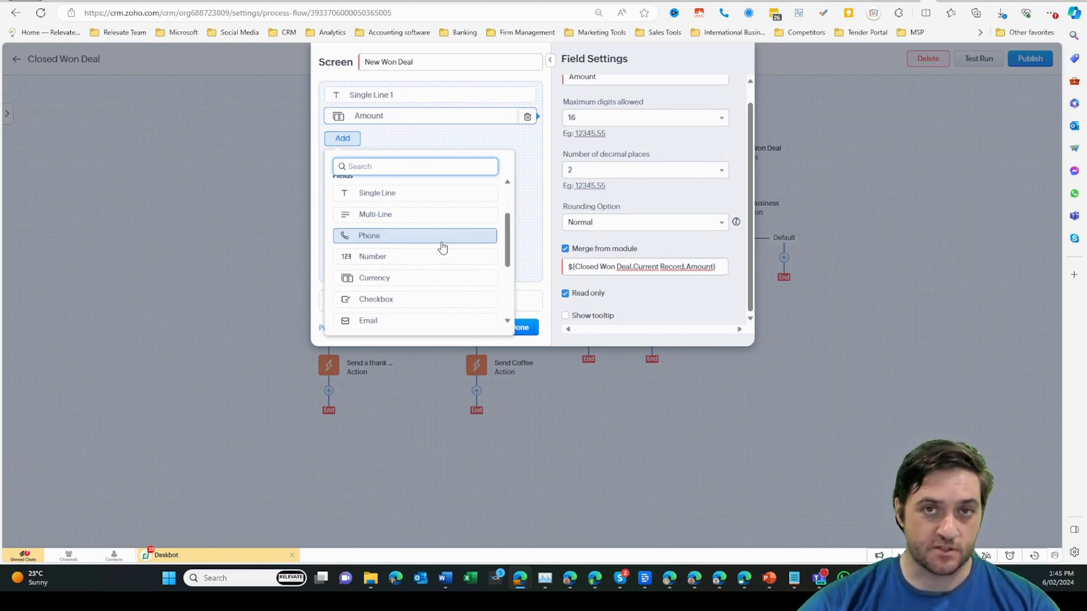
{"action": "key", "text": "Escape"}
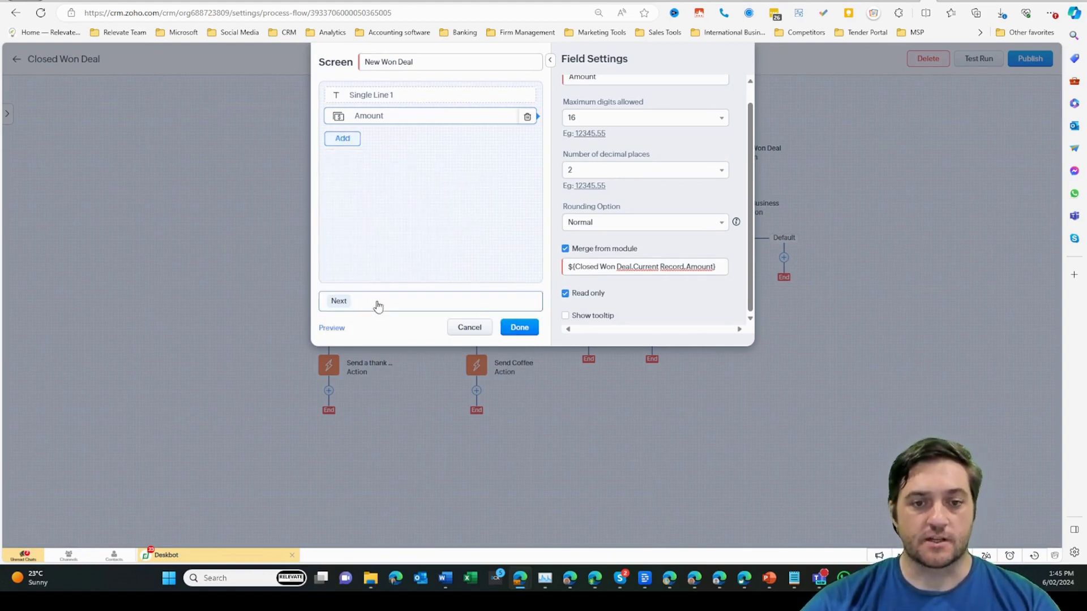
{"action": "left_click", "coordinate": [338, 303]}
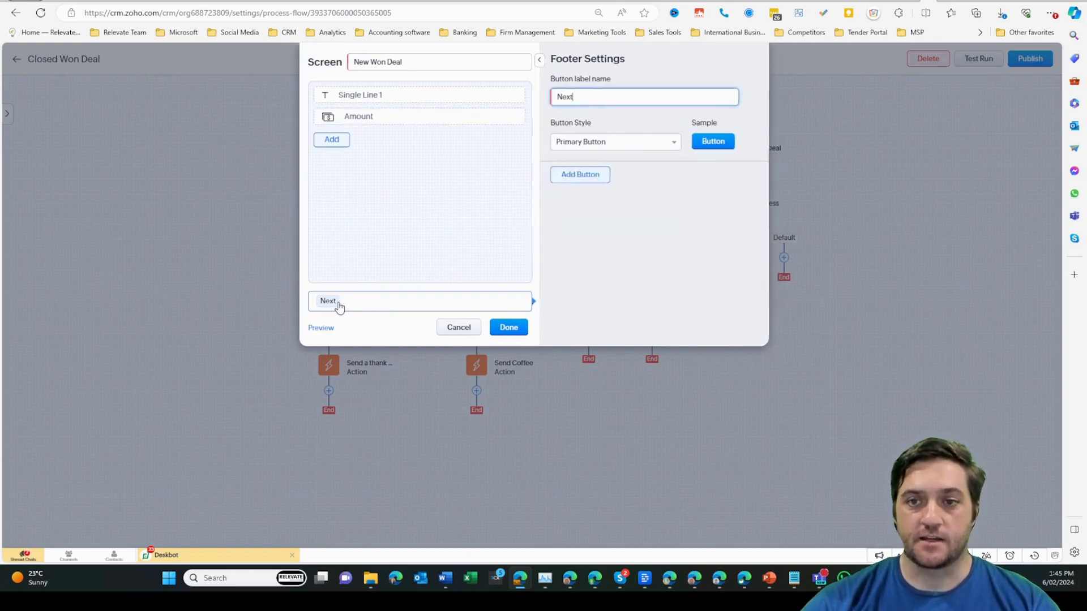
{"action": "left_click", "coordinate": [635, 149]}
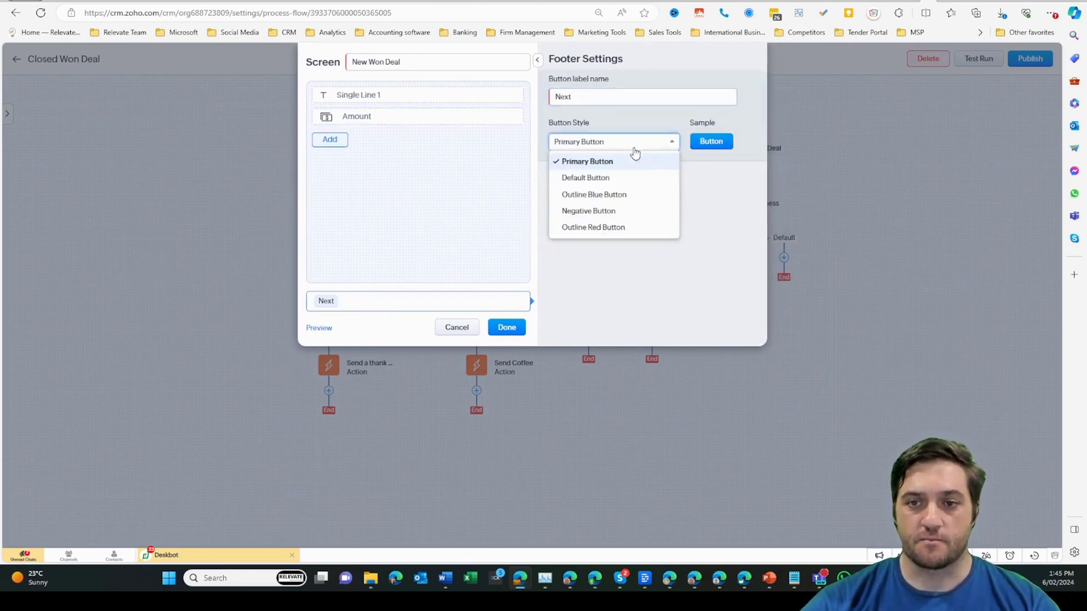
{"action": "left_click", "coordinate": [712, 219]}
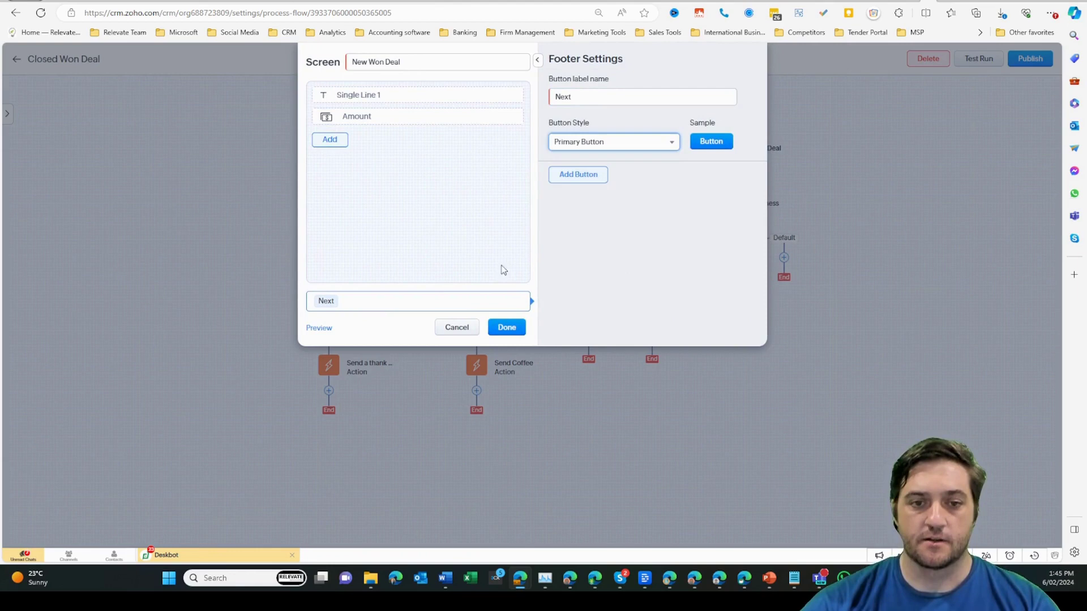
{"action": "left_click", "coordinate": [773, 153]}
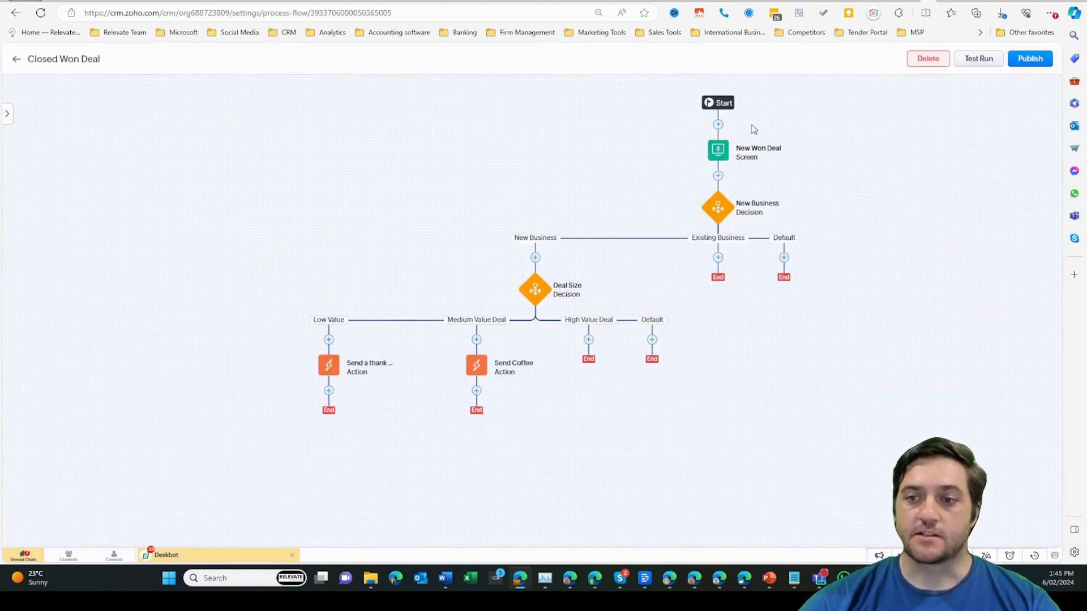
Step: In the New Business decision, keep Type as the criterion and review the New Business and Existing Business paths
{"action": "left_click", "coordinate": [718, 209]}
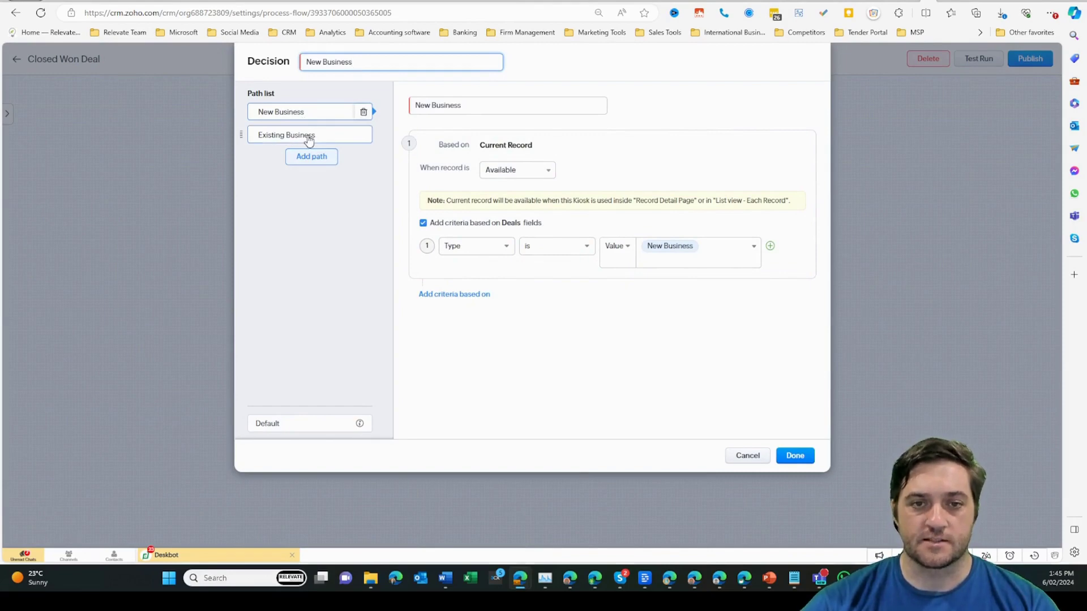
{"action": "left_click", "coordinate": [478, 252]}
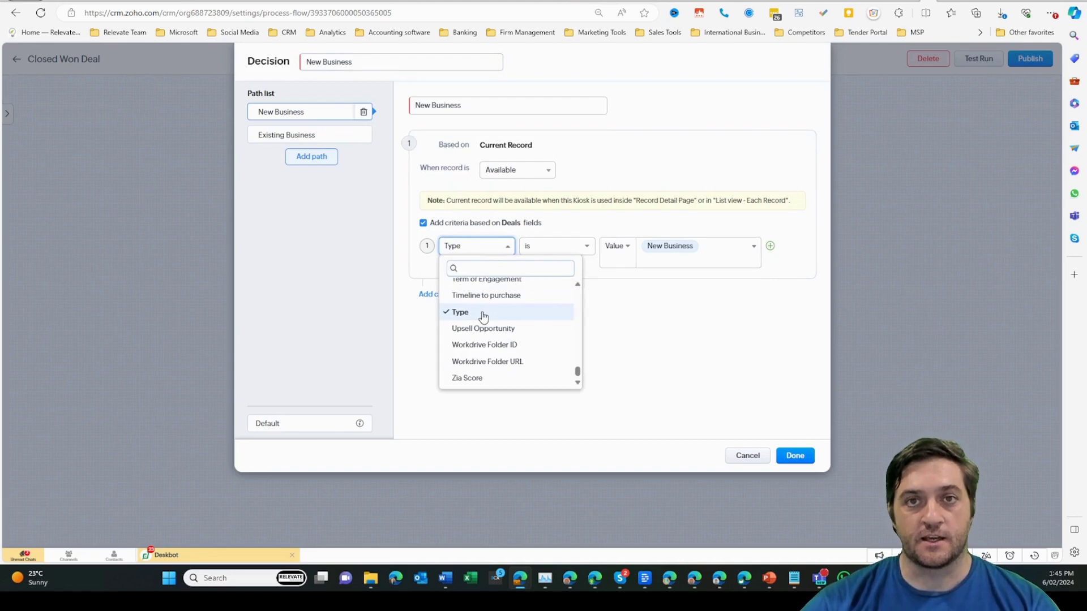
{"action": "left_click", "coordinate": [271, 115]}
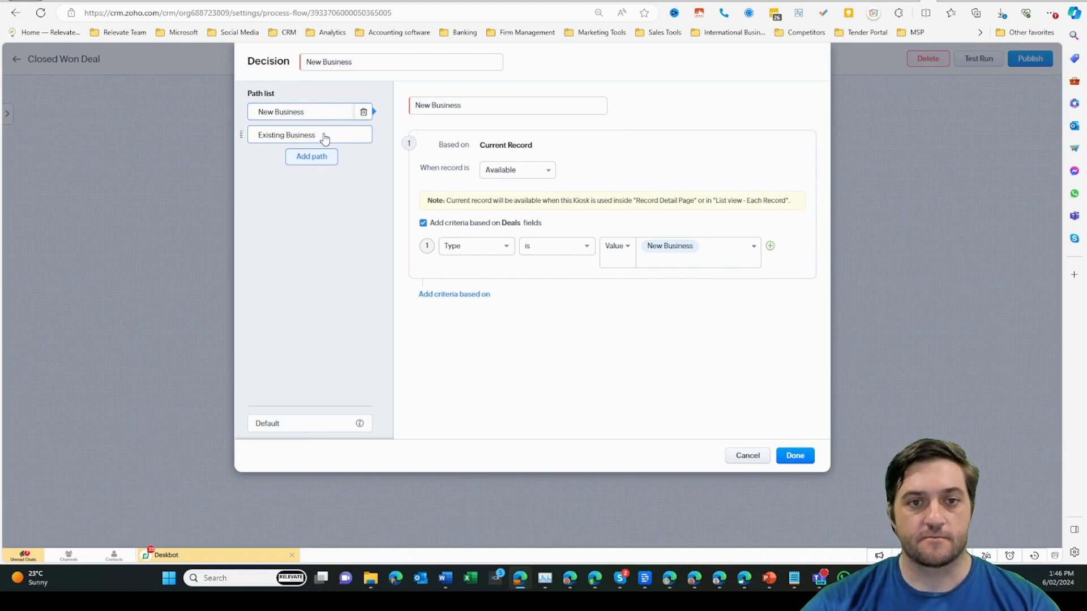
{"action": "left_click", "coordinate": [334, 113]}
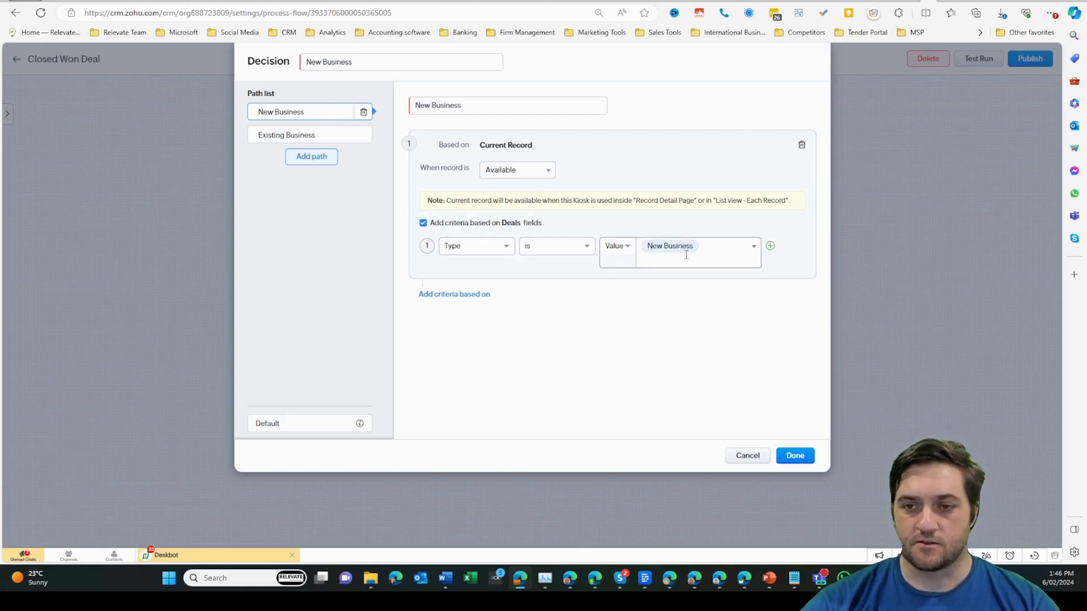
{"action": "left_click", "coordinate": [340, 140]}
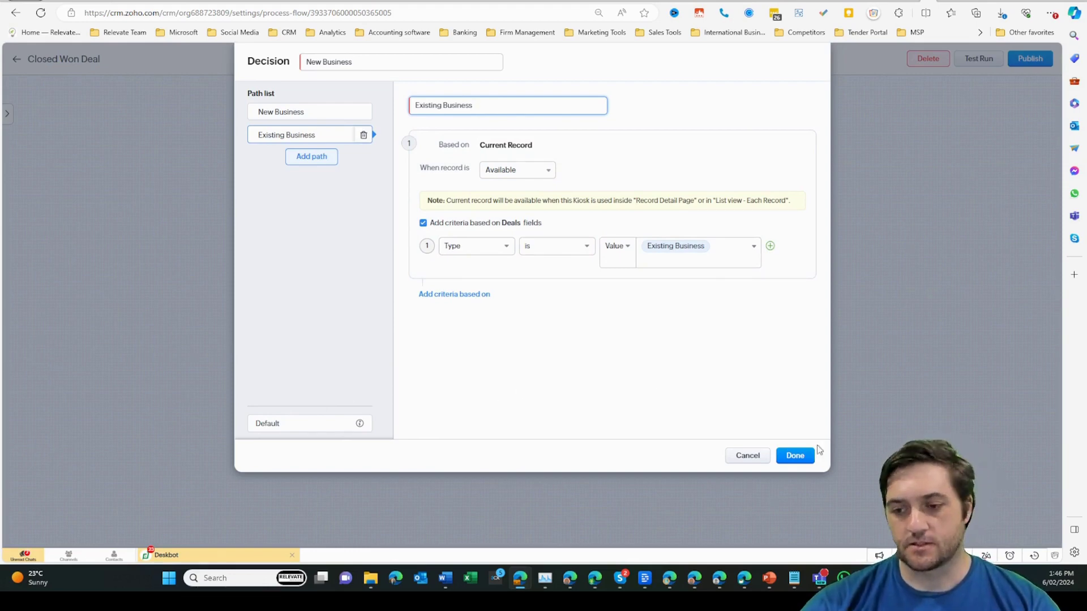
Step: Save the New Business decision and edit the Deal Size decision, showing Low Value under AUD 1000
{"action": "left_click", "coordinate": [798, 455]}
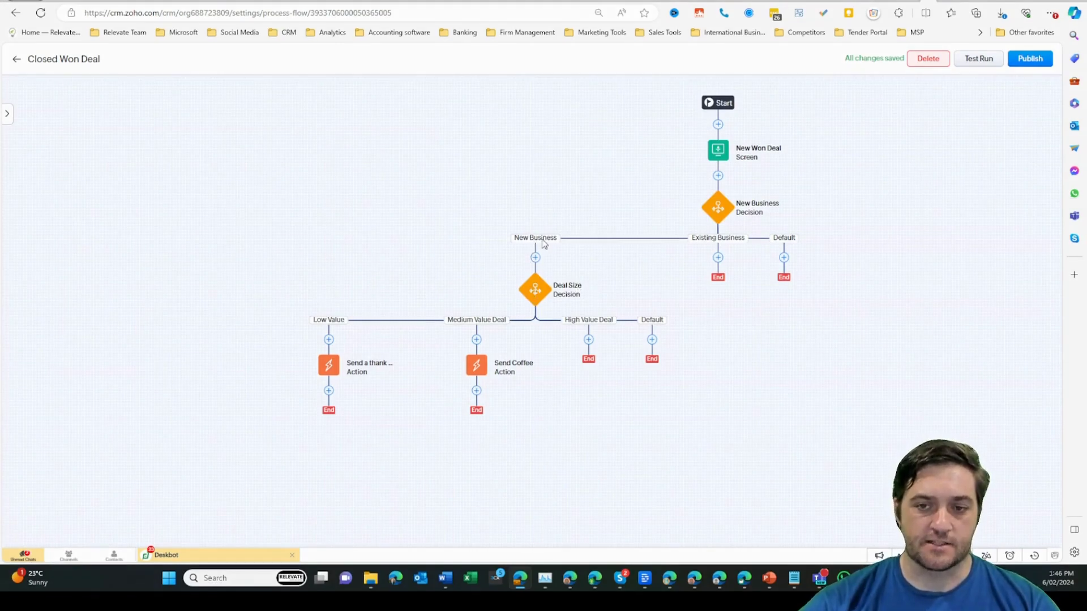
{"action": "left_click", "coordinate": [538, 295]}
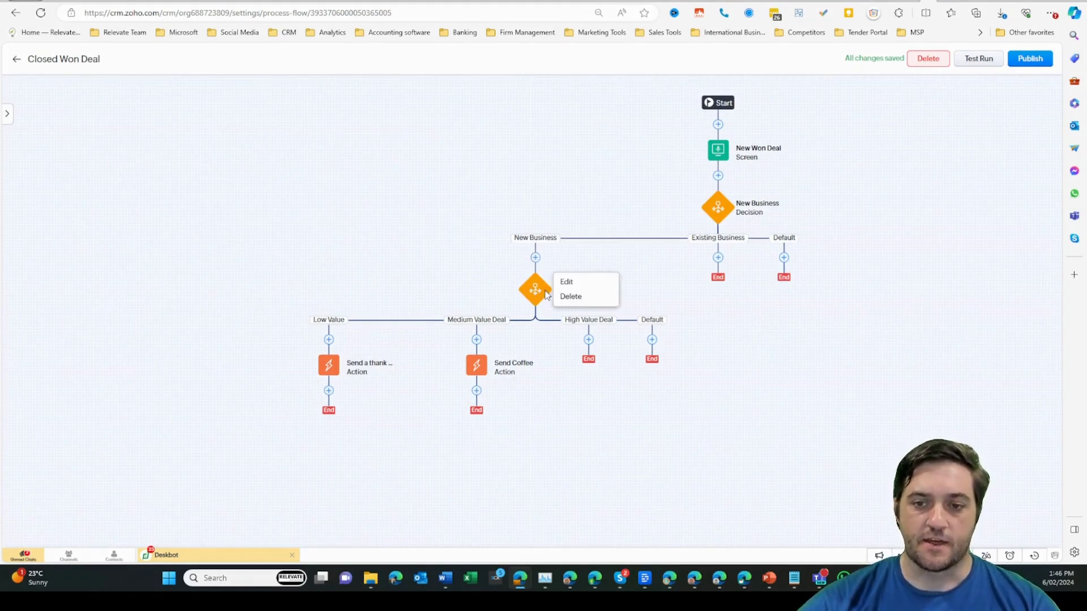
{"action": "left_click", "coordinate": [572, 290]}
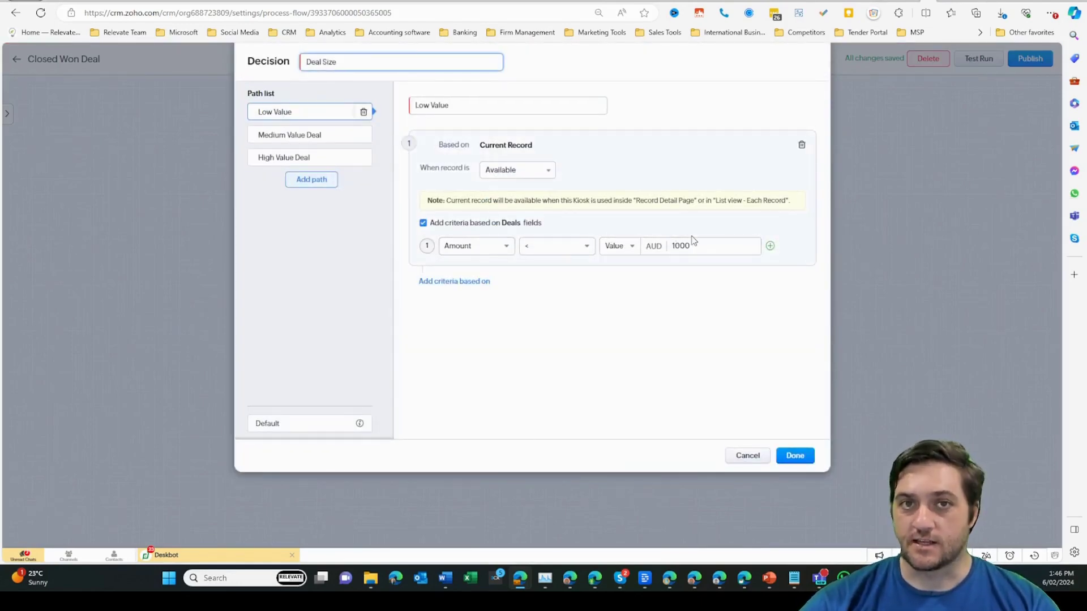
Step: Review the Medium (1001–10000 AUD) and High Value (over 10001 AUD) Deal Size paths, then save the decision
{"action": "left_click", "coordinate": [292, 136]}
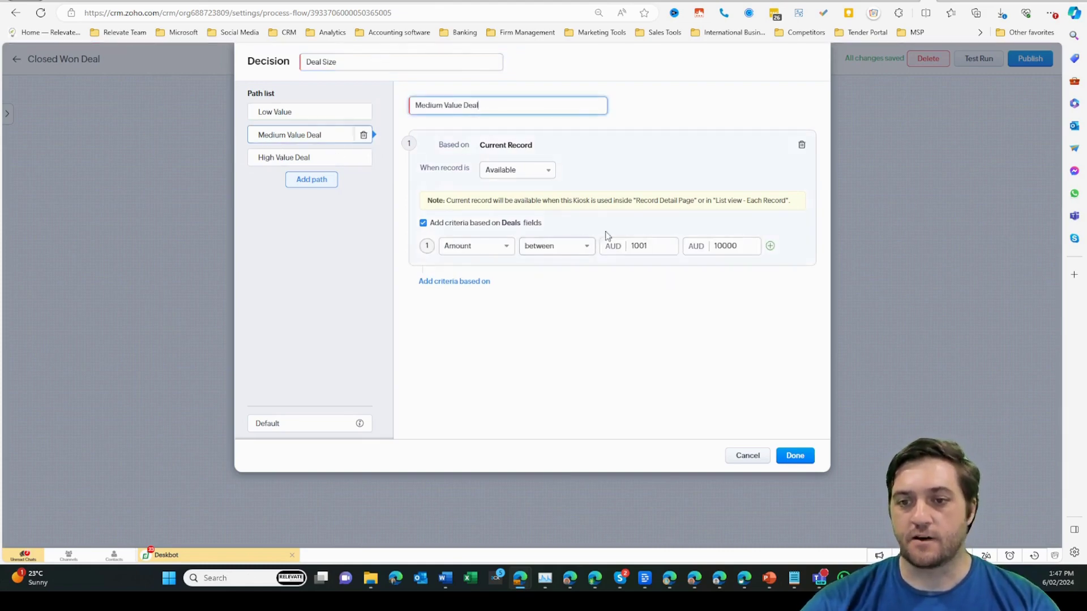
{"action": "left_click", "coordinate": [645, 248]}
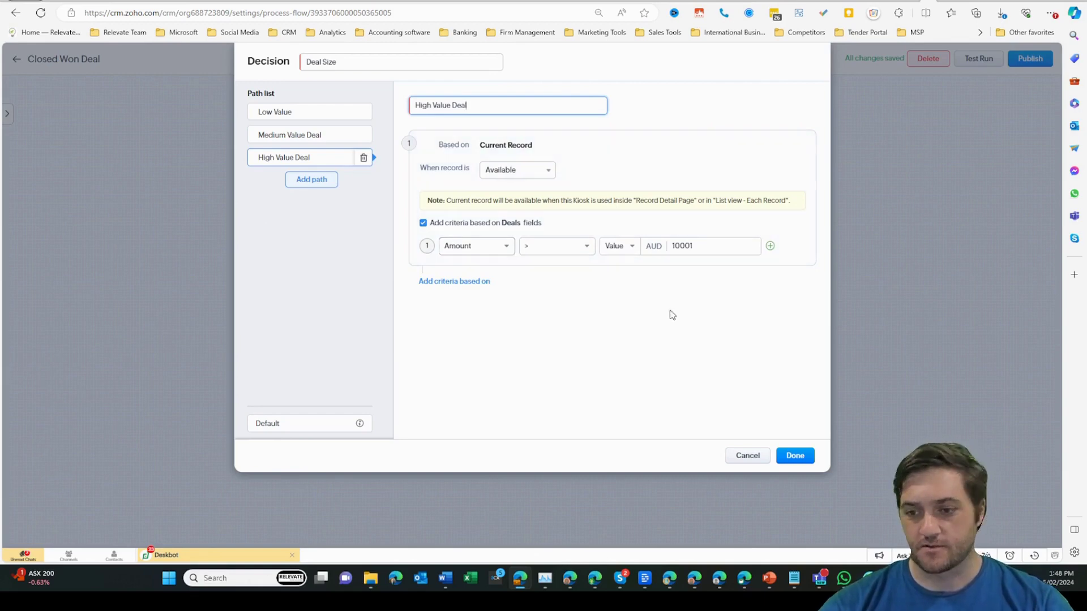
{"action": "left_click", "coordinate": [795, 456]}
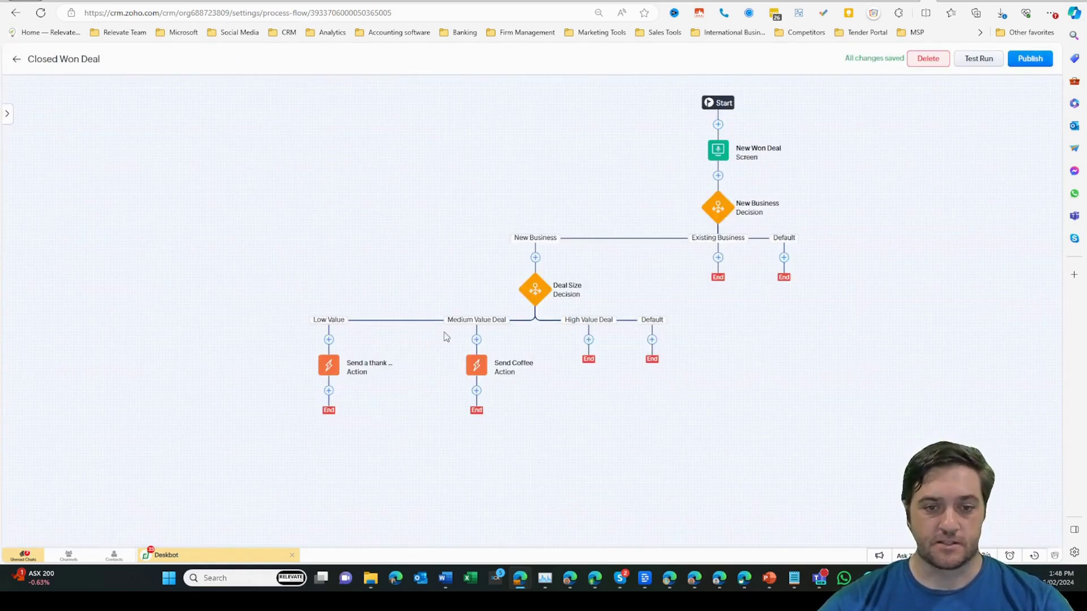
{"action": "left_click", "coordinate": [362, 366]}
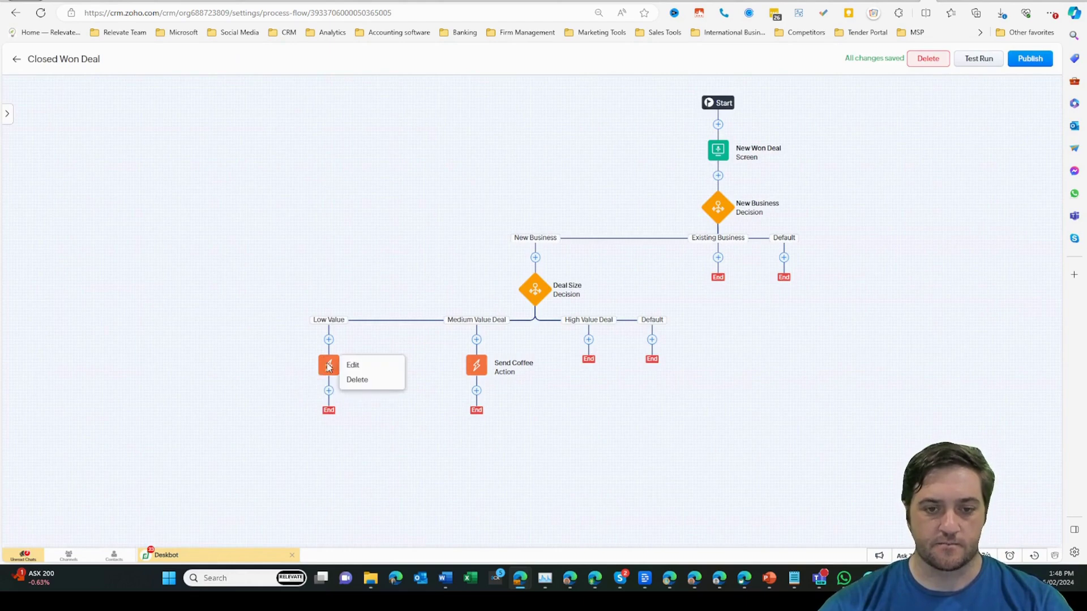
{"action": "left_click", "coordinate": [366, 364]}
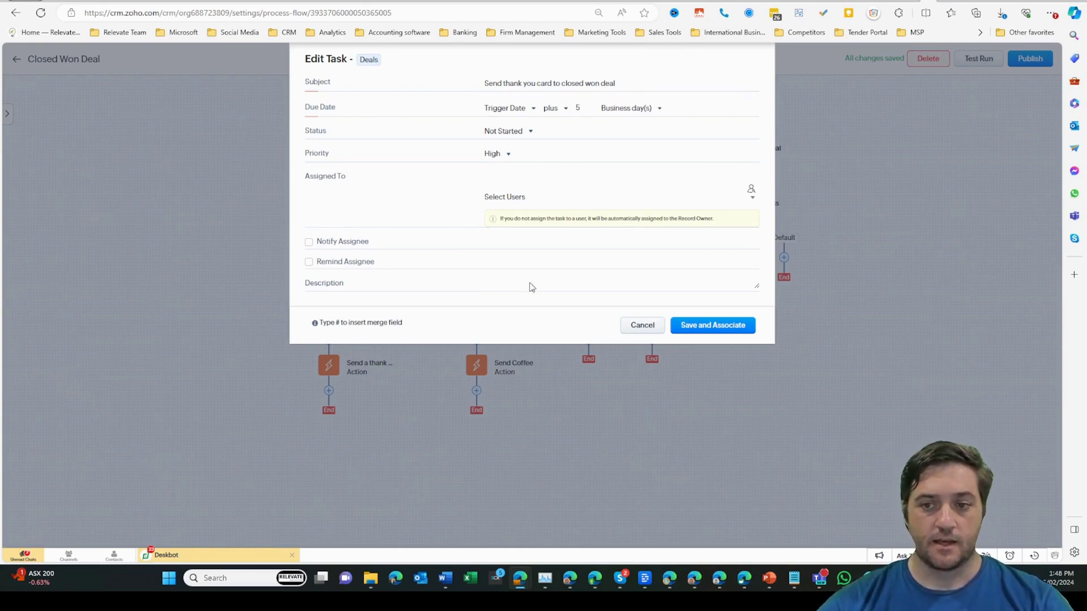
{"action": "left_click", "coordinate": [642, 325]}
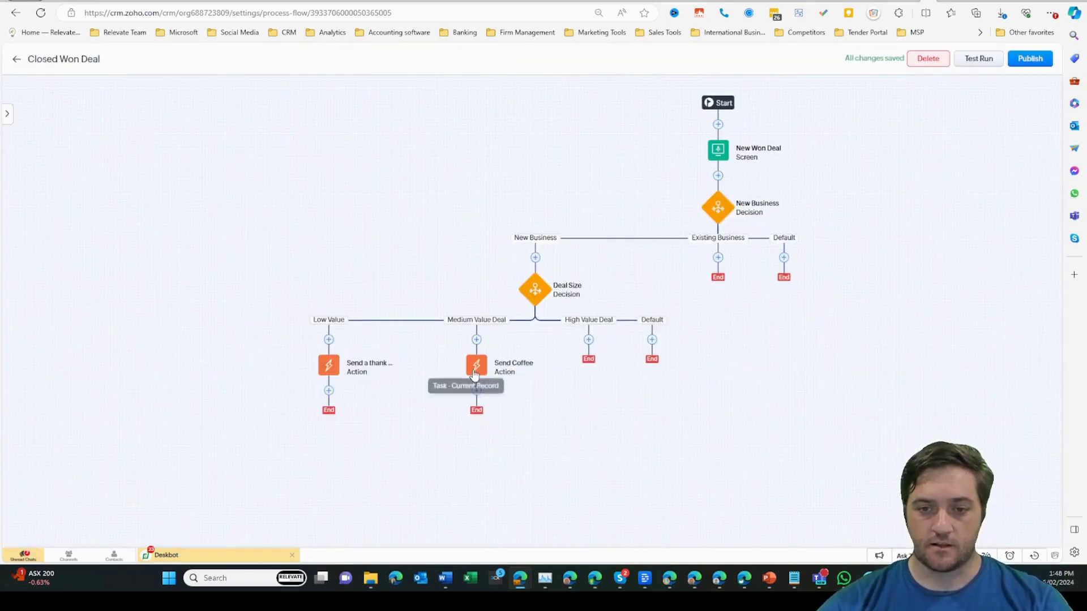
{"action": "left_click", "coordinate": [475, 372]}
{"action": "left_click", "coordinate": [500, 366]}
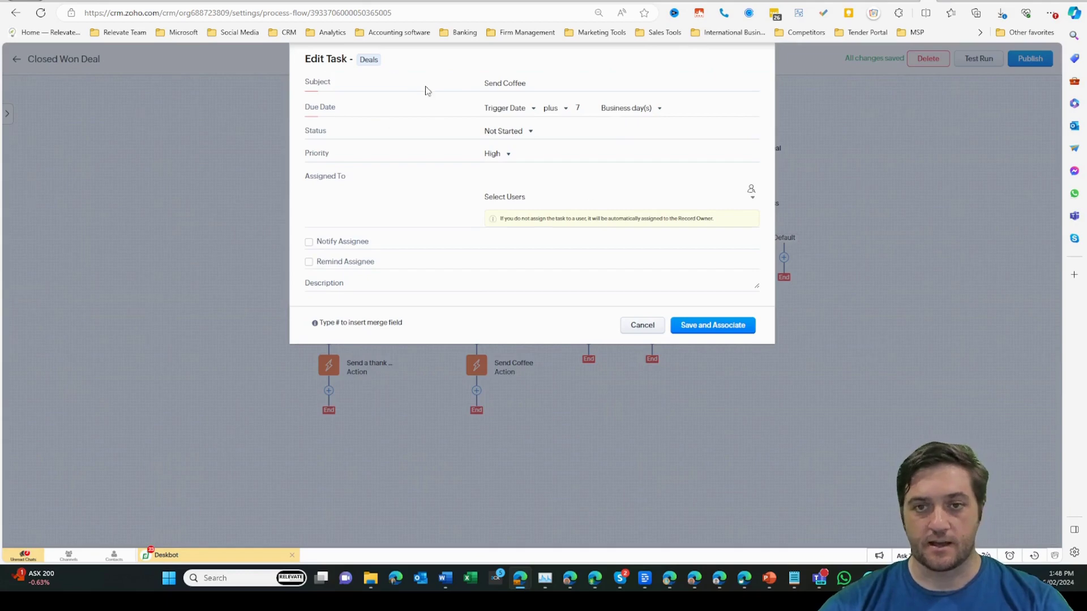
{"action": "left_click", "coordinate": [625, 328]}
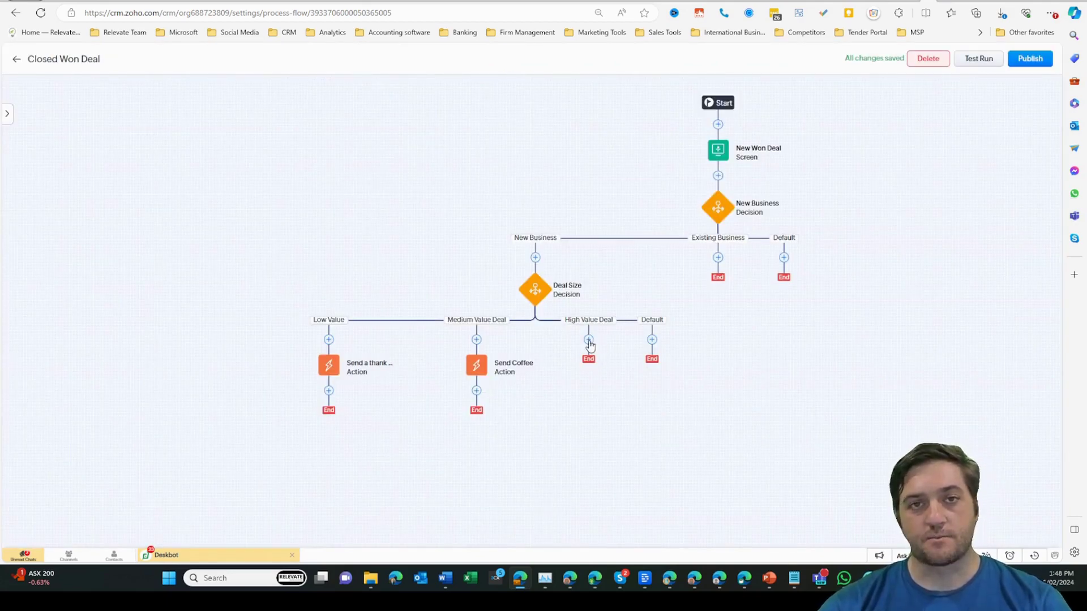
{"action": "left_click", "coordinate": [589, 340]}
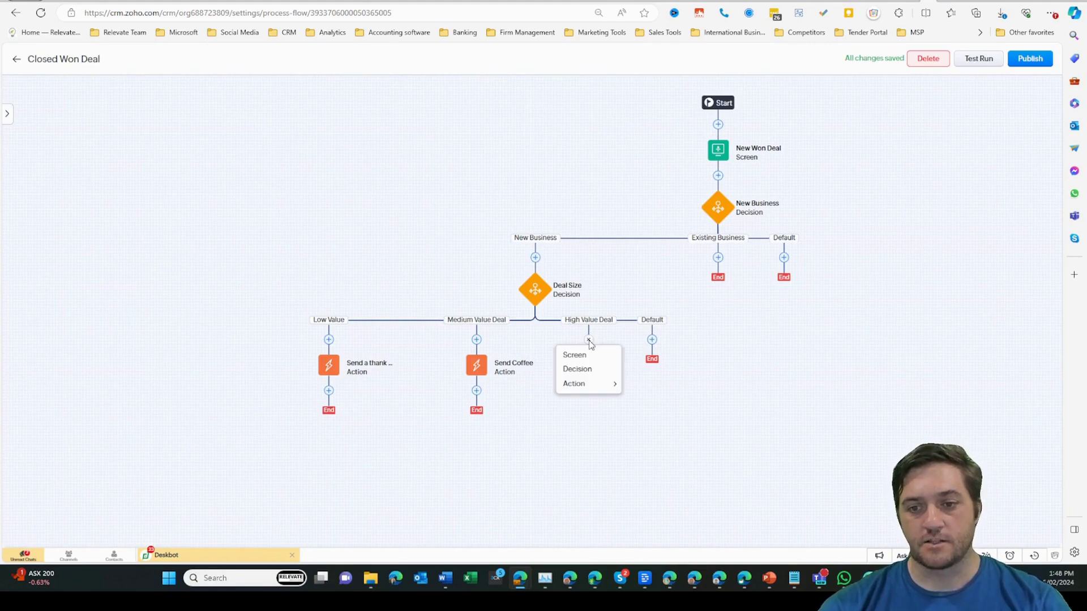
{"action": "left_click", "coordinate": [586, 371]}
{"action": "key", "text": "Escape"}
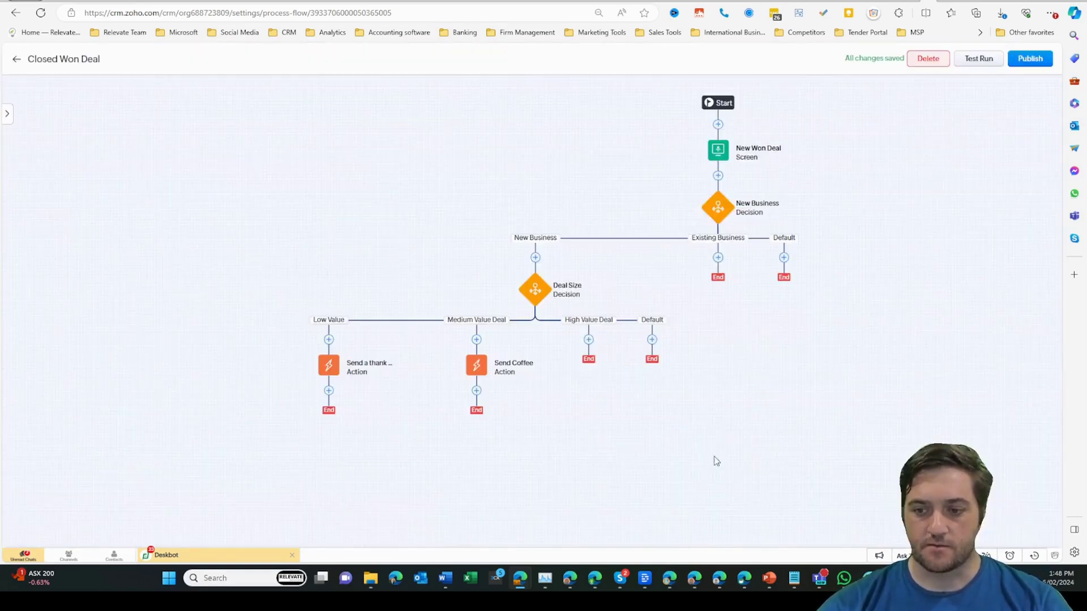
{"action": "left_click", "coordinate": [589, 340]}
{"action": "mouse_move", "coordinate": [588, 387]}
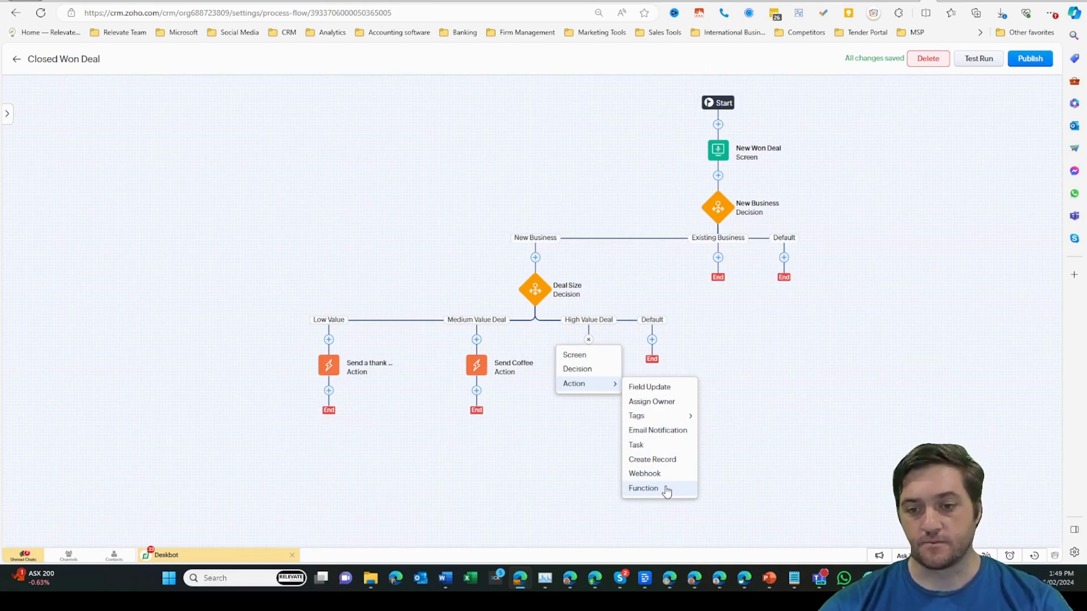
{"action": "left_click", "coordinate": [587, 485]}
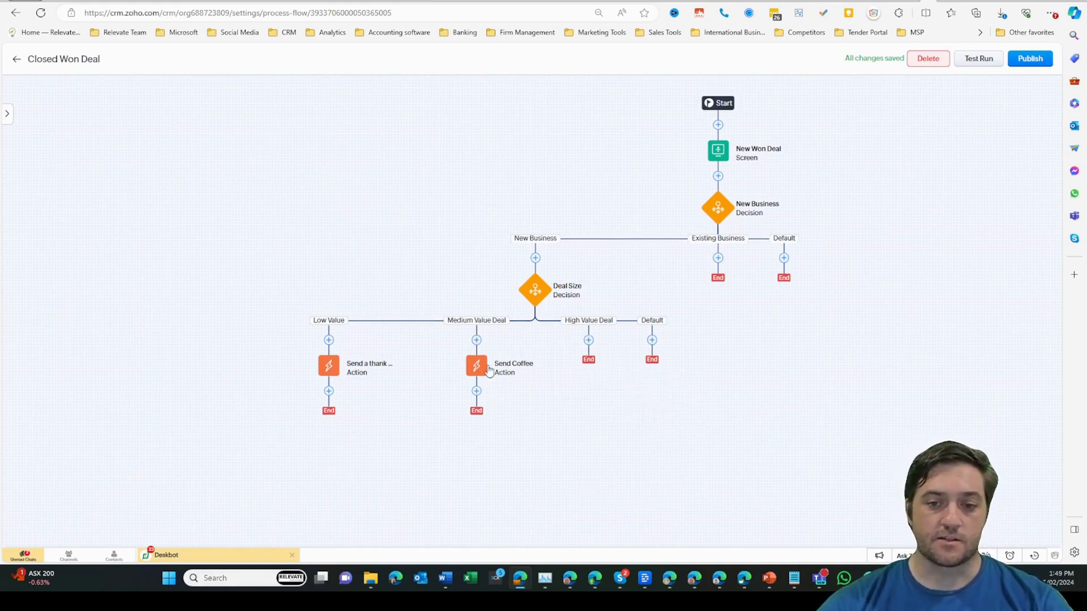
{"action": "left_click", "coordinate": [477, 392]}
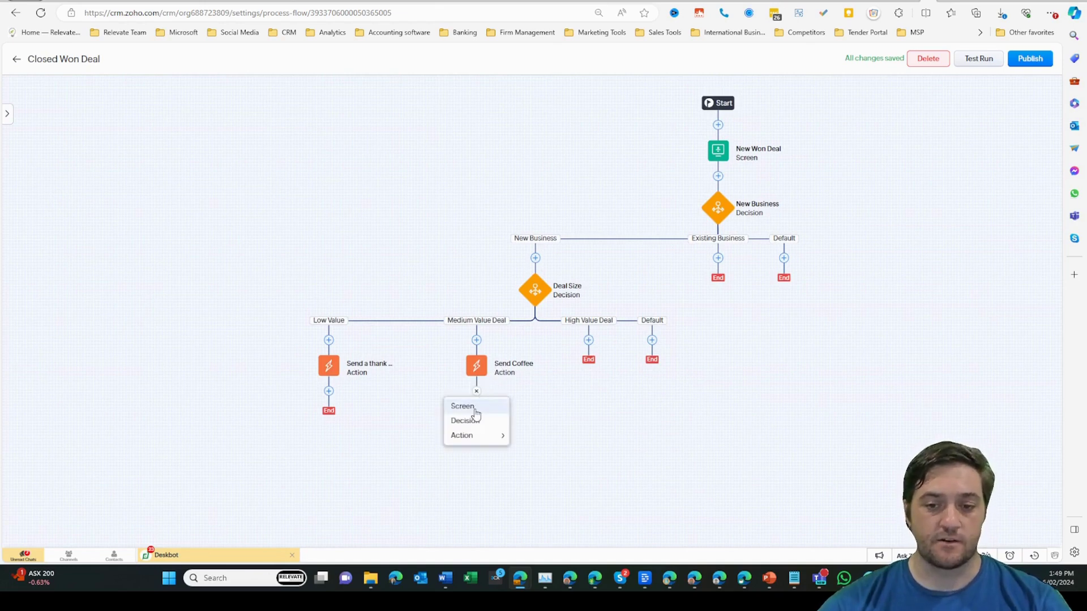
{"action": "mouse_move", "coordinate": [467, 435]}
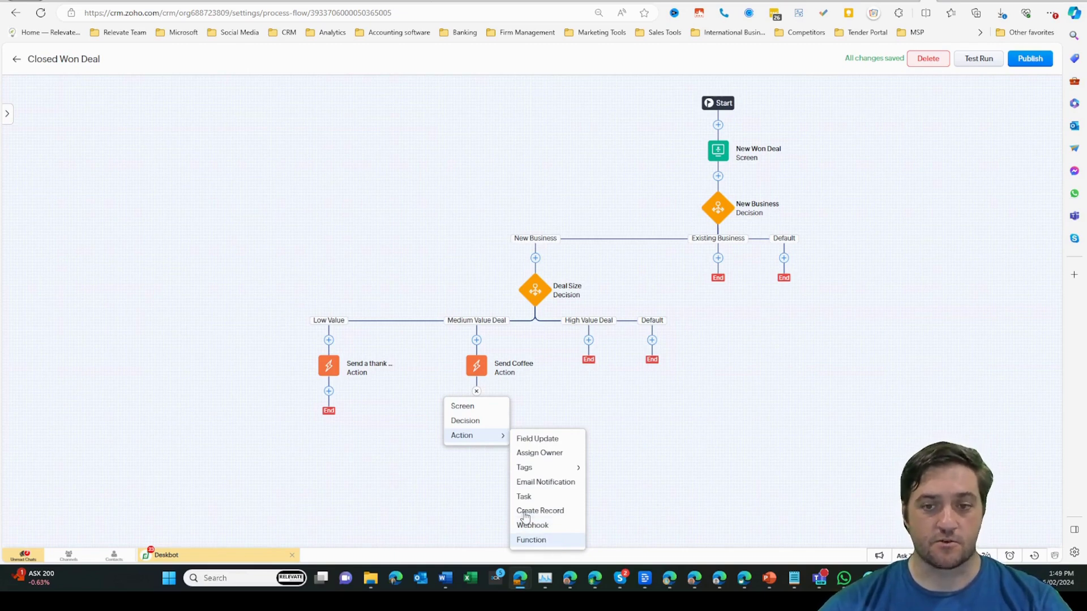
{"action": "left_click", "coordinate": [368, 494]}
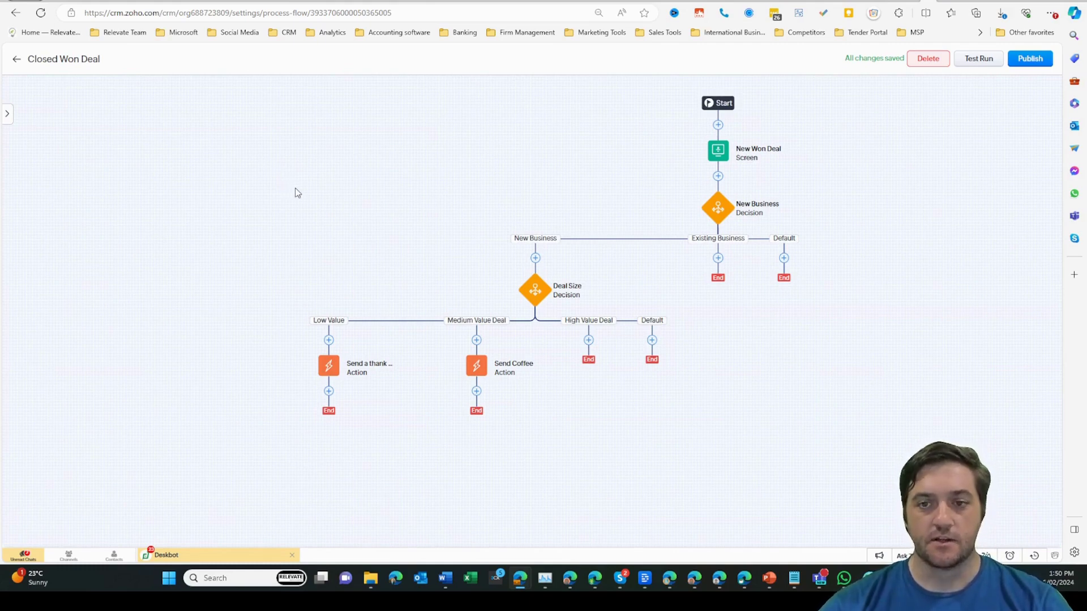
{"action": "left_click", "coordinate": [479, 371]}
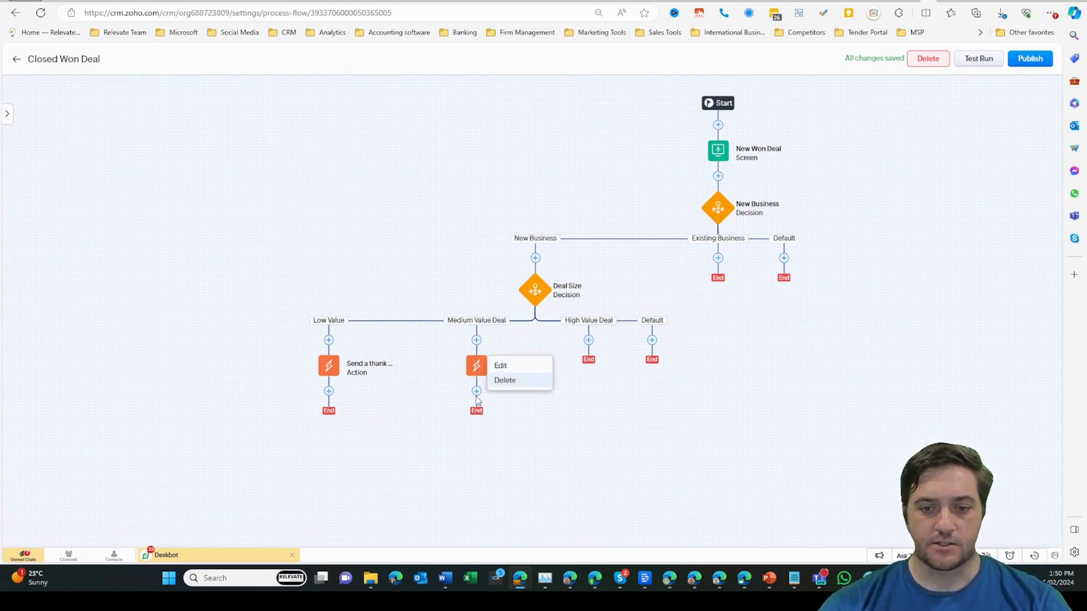
{"action": "left_click", "coordinate": [476, 391]}
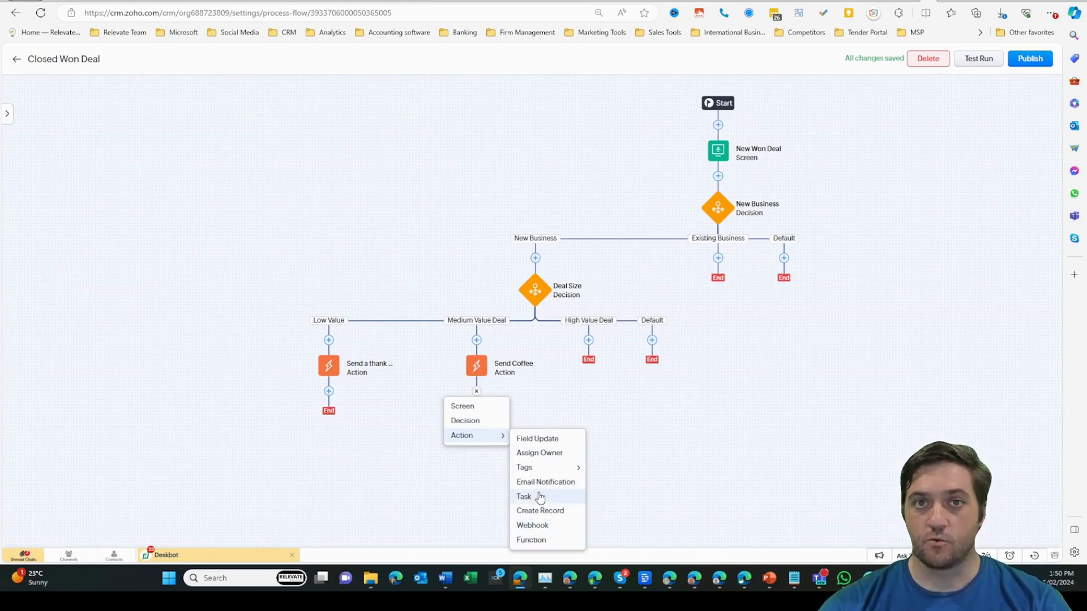
{"action": "left_click", "coordinate": [756, 433]}
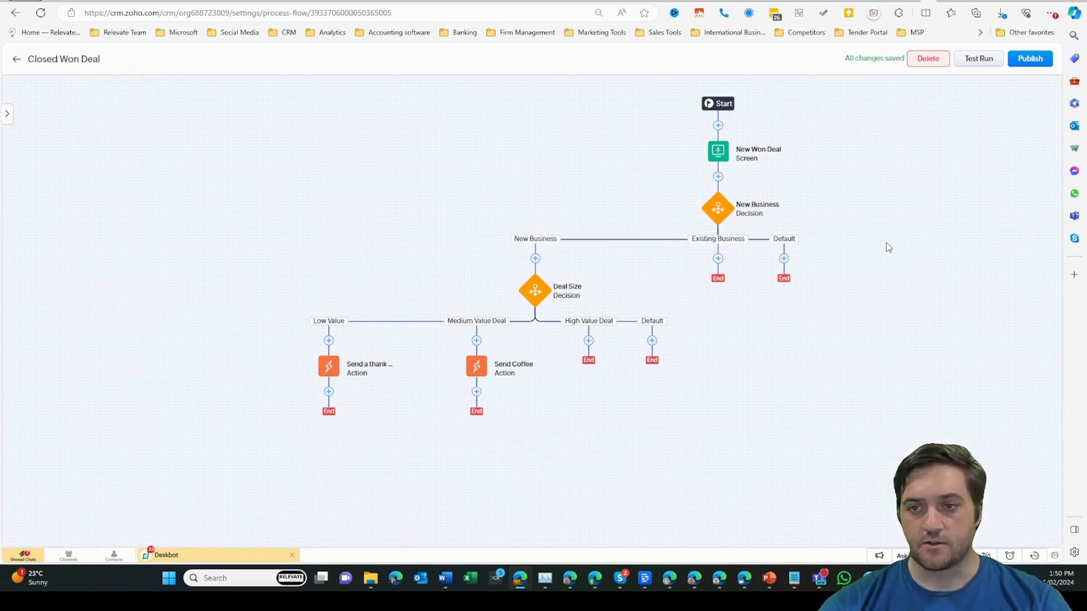